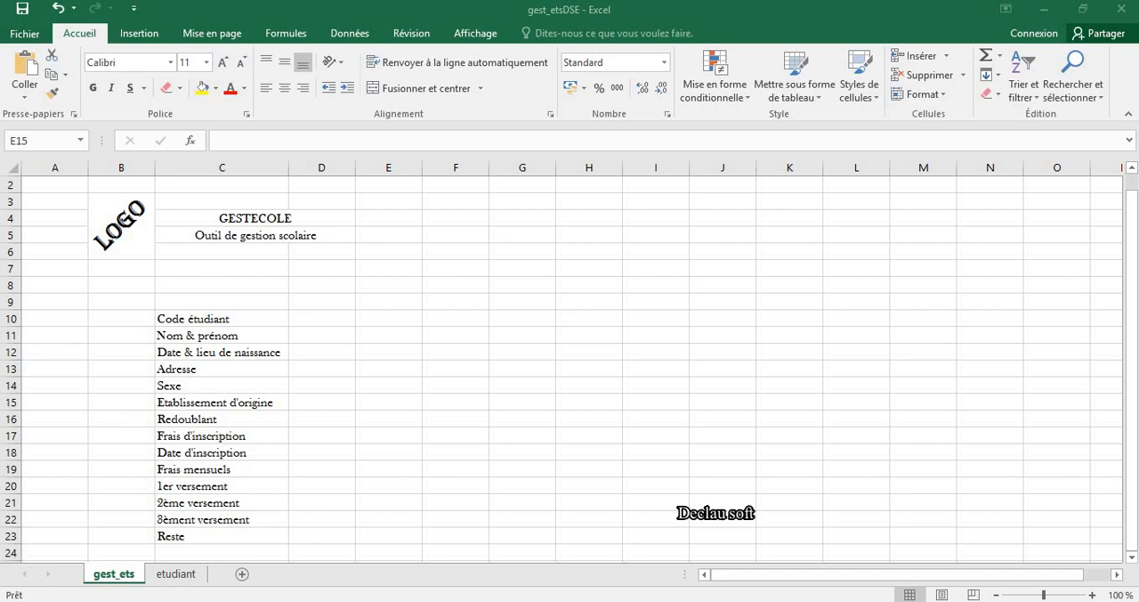
Step: Review the student form labels in column C, from Code étudiant in C10 down to Reste in C23
left_click(120, 410)
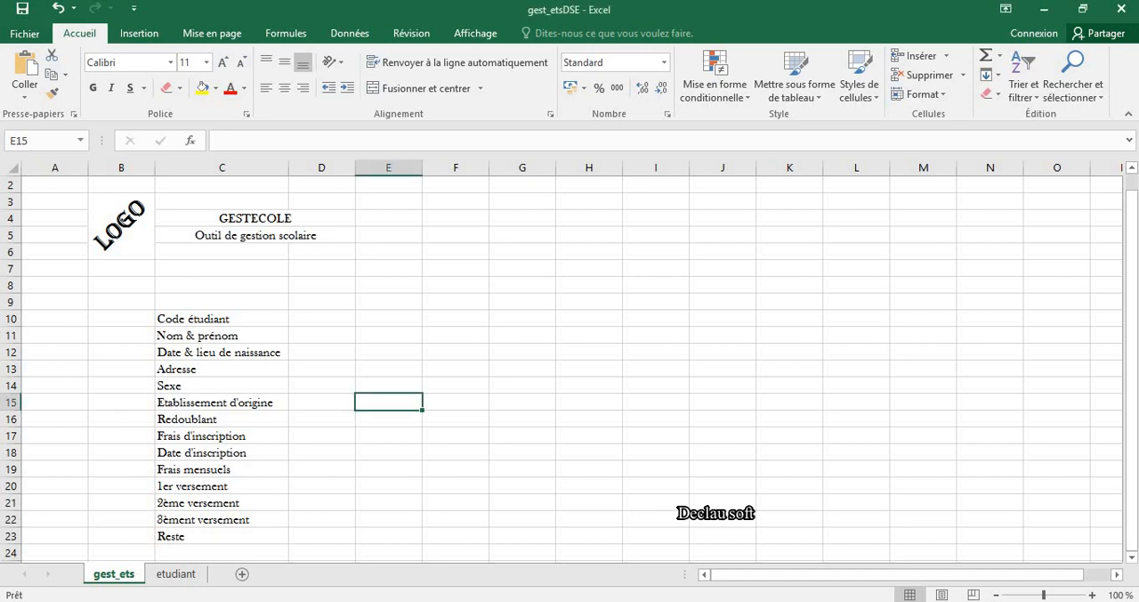
left_click(189, 452)
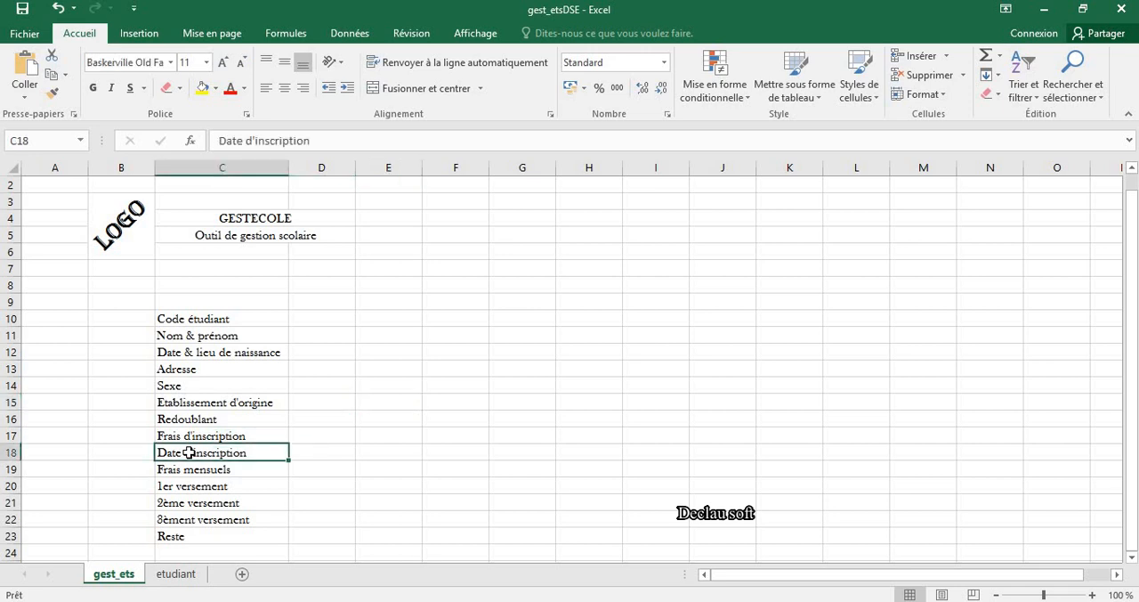
key("Down")
key("Down")
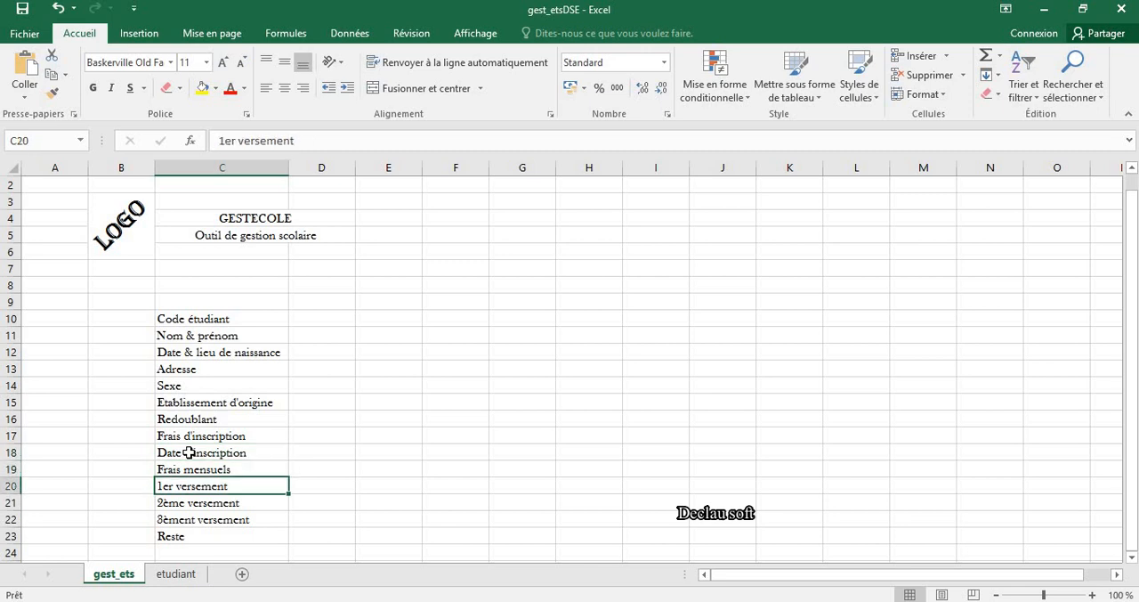
key("Down")
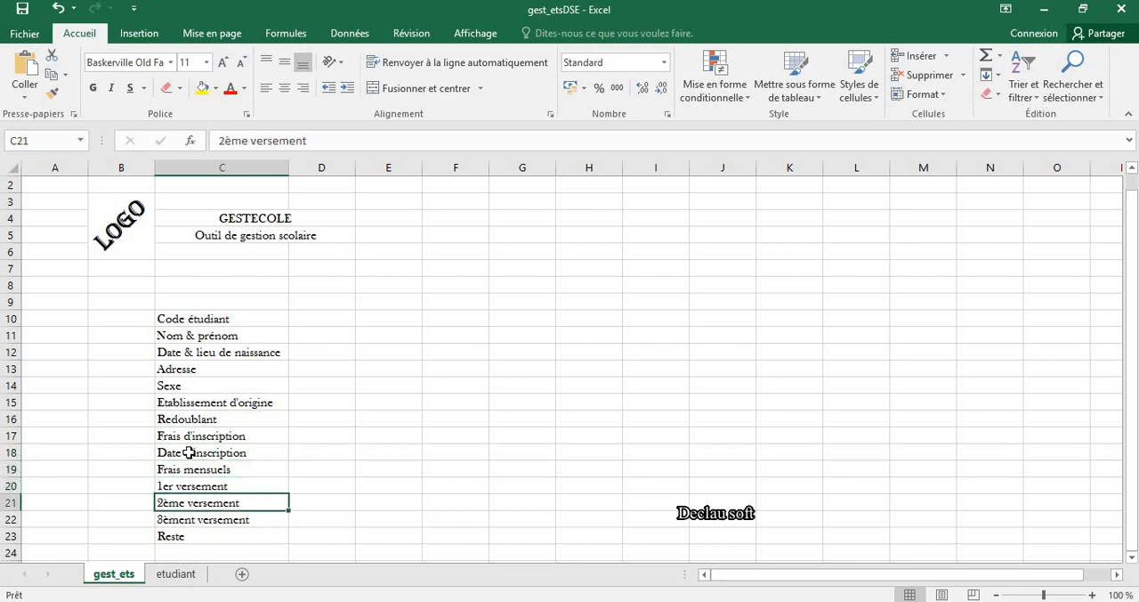
key("Down")
key("Down")
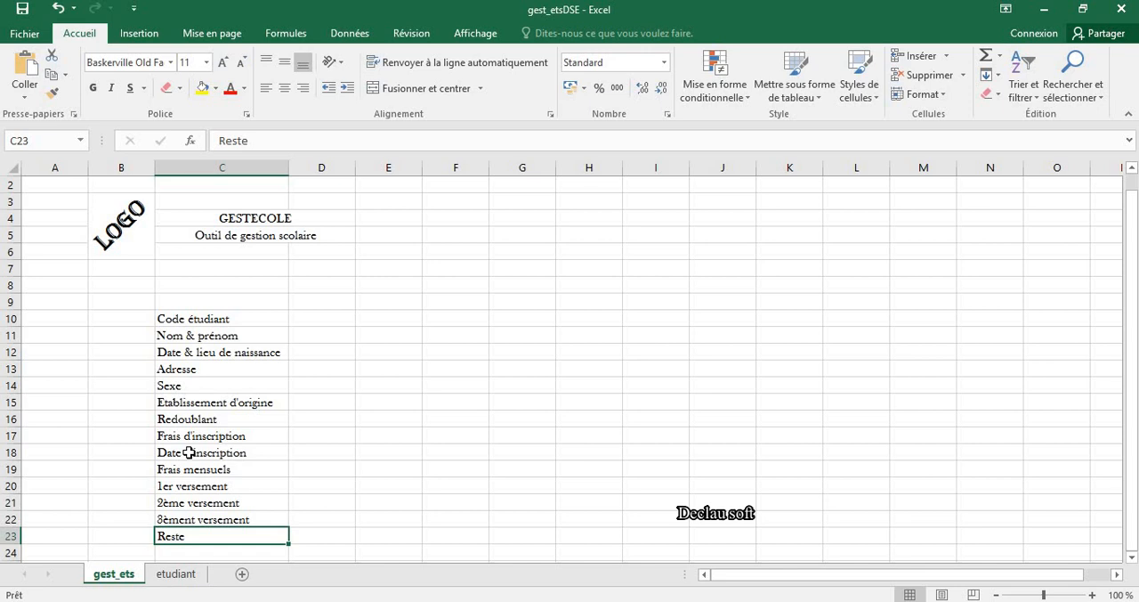
key("Up")
key("Up")
key("Up")
key("Up")
key("Up")
key("Up")
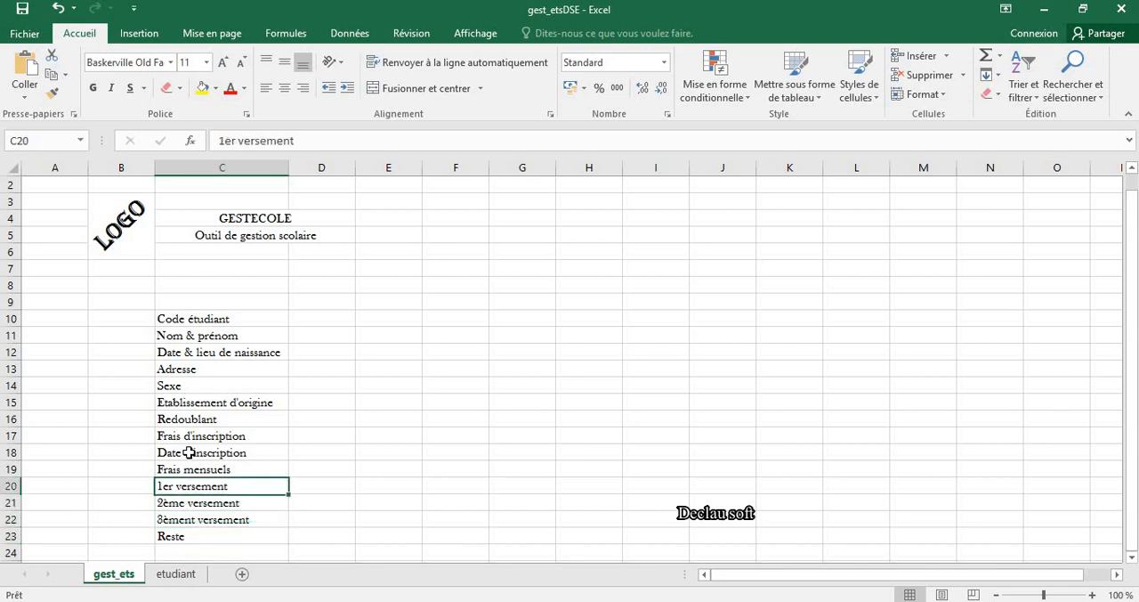
key("Up")
key("Up")
key("Up")
key("Up")
key("Up")
key("Up")
key("Up")
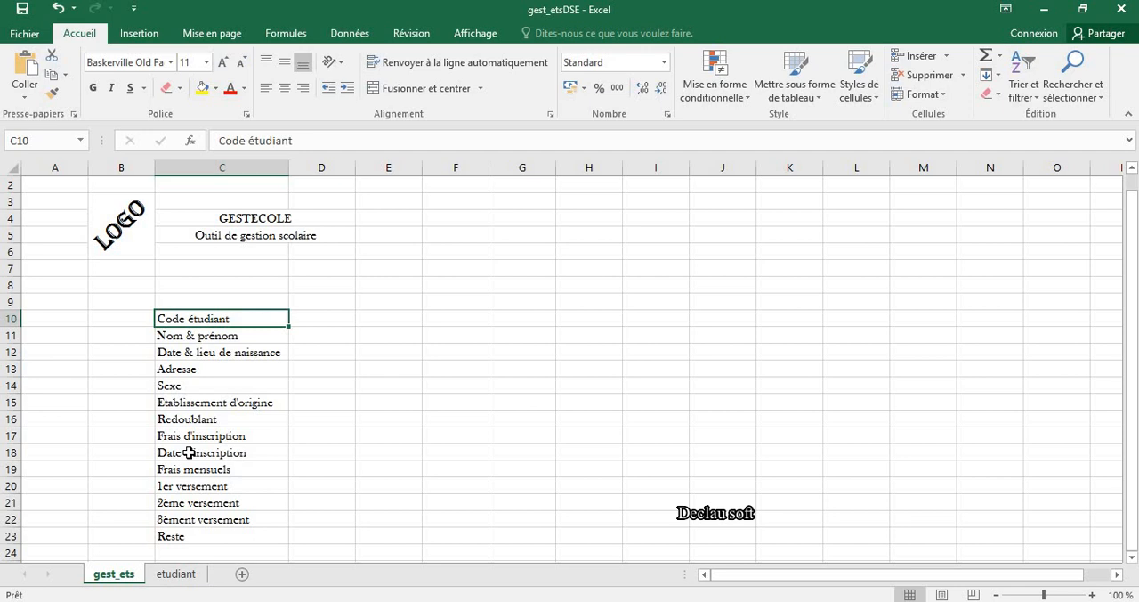
key("Down")
key("Down")
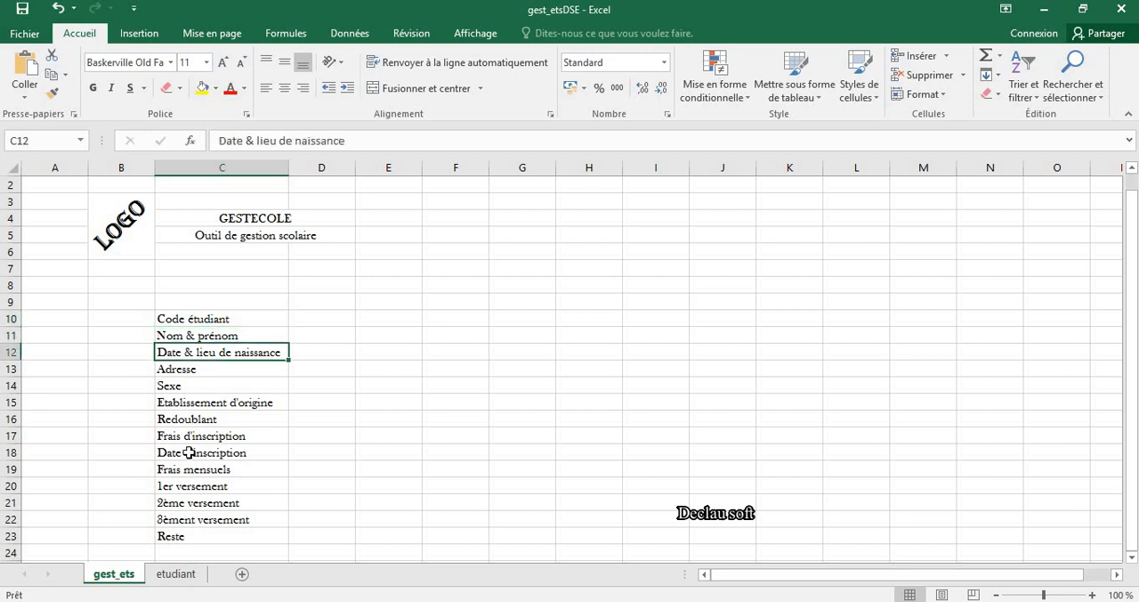
key("Down")
key("Down")
key("Down")
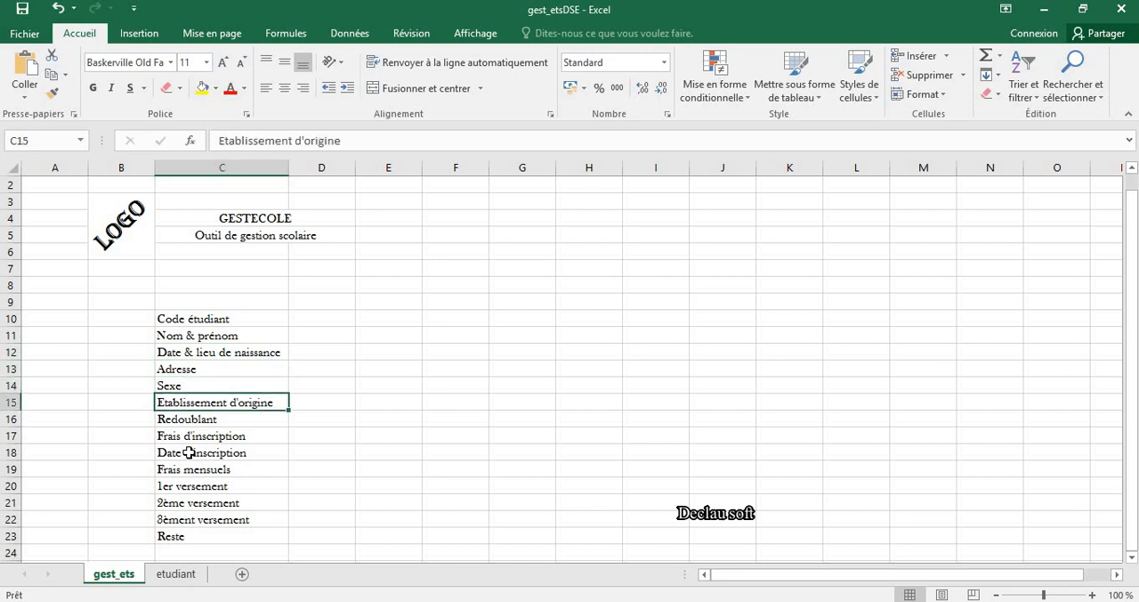
key("Down")
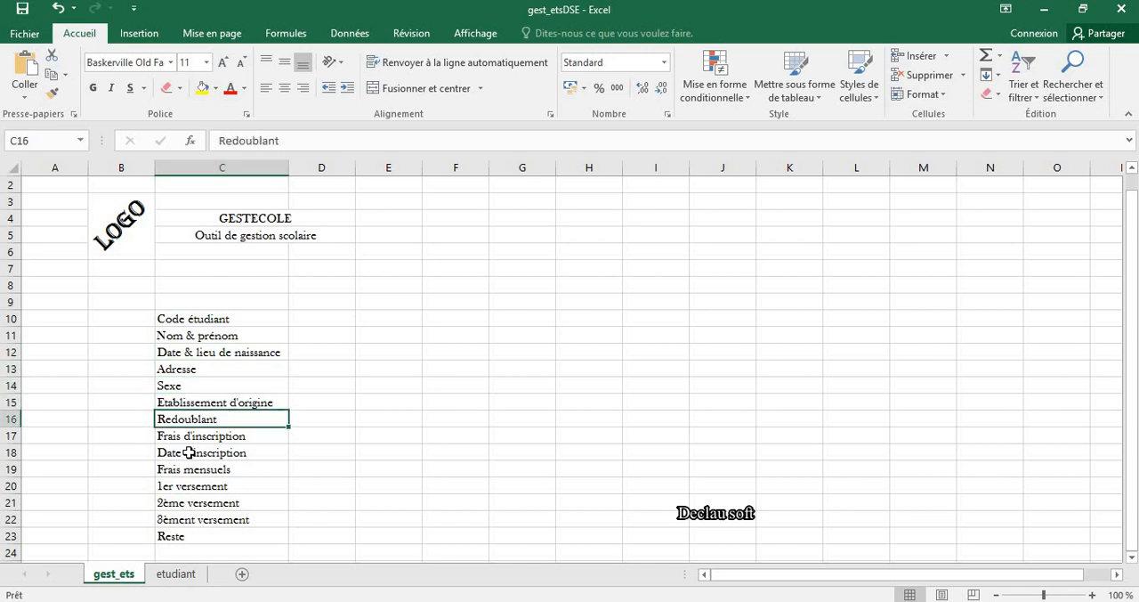
key("Down")
key("Down")
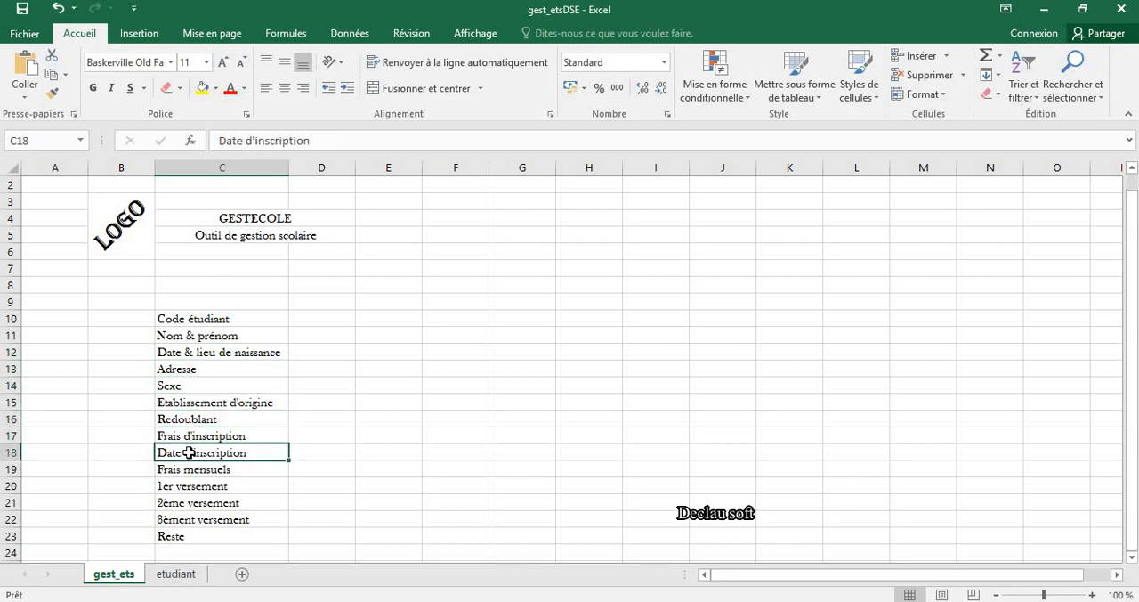
key("Down")
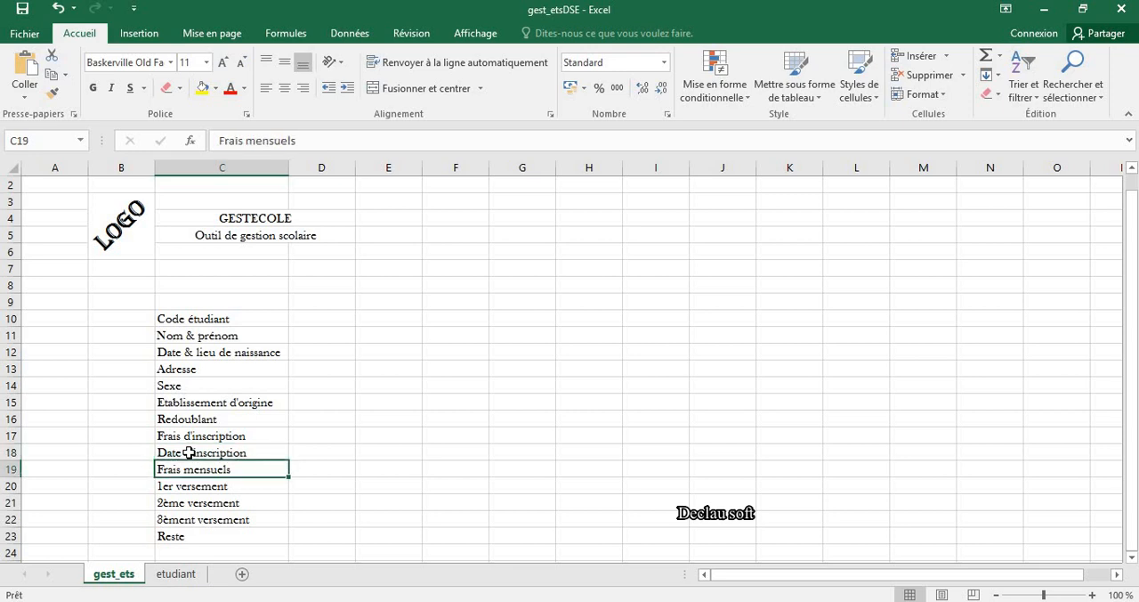
key("Down")
key("Down")
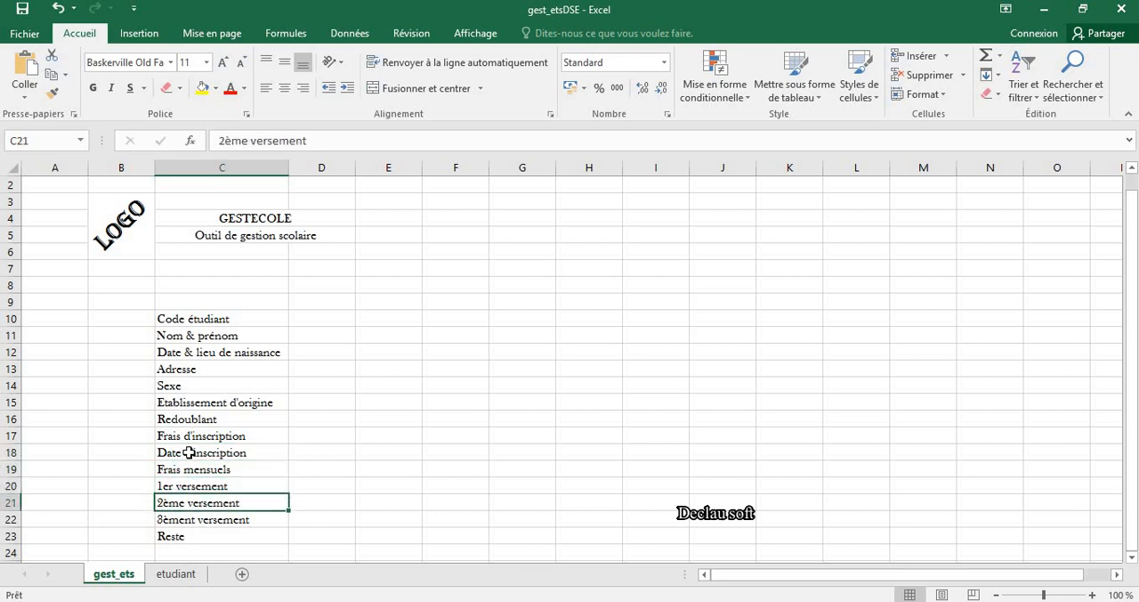
key("Down")
key("Down")
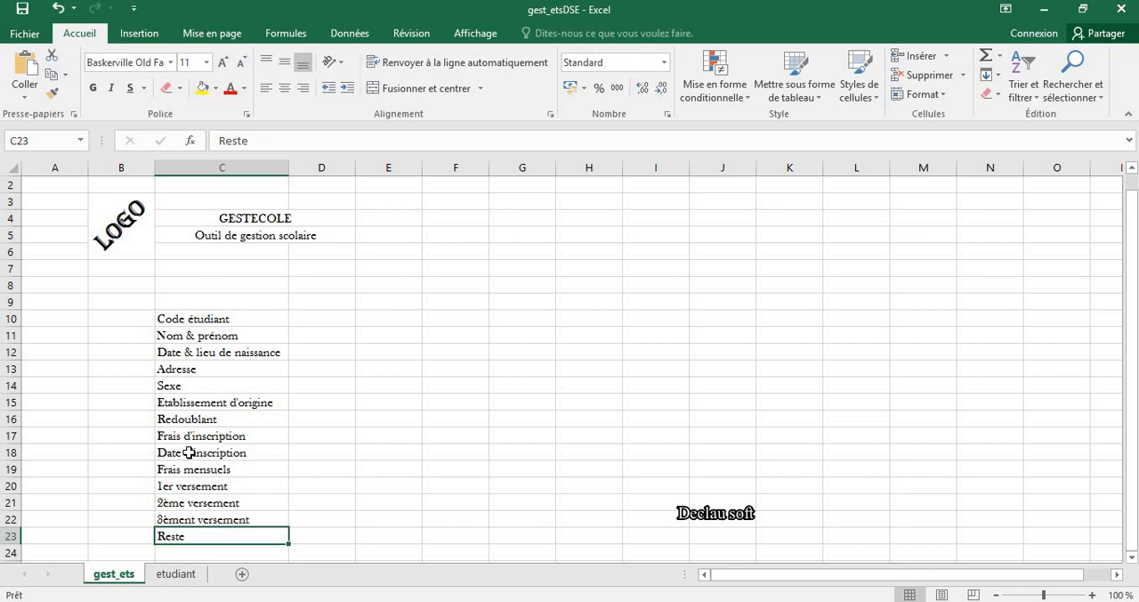
key("ctrl+Up")
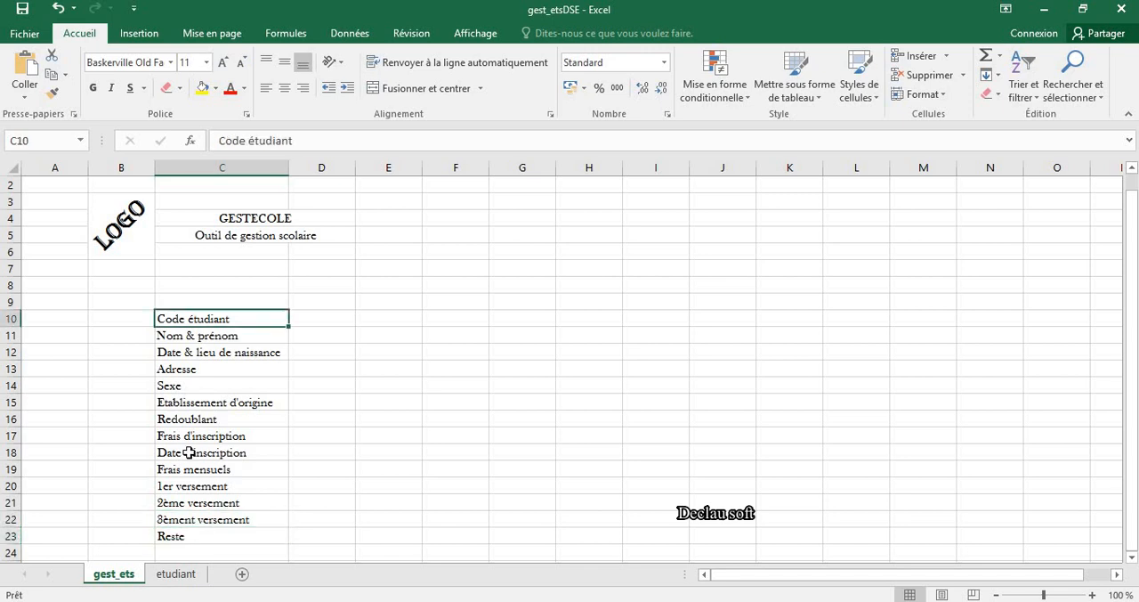
key("Down")
key("Down")
key("Down")
key("Down")
key("Down")
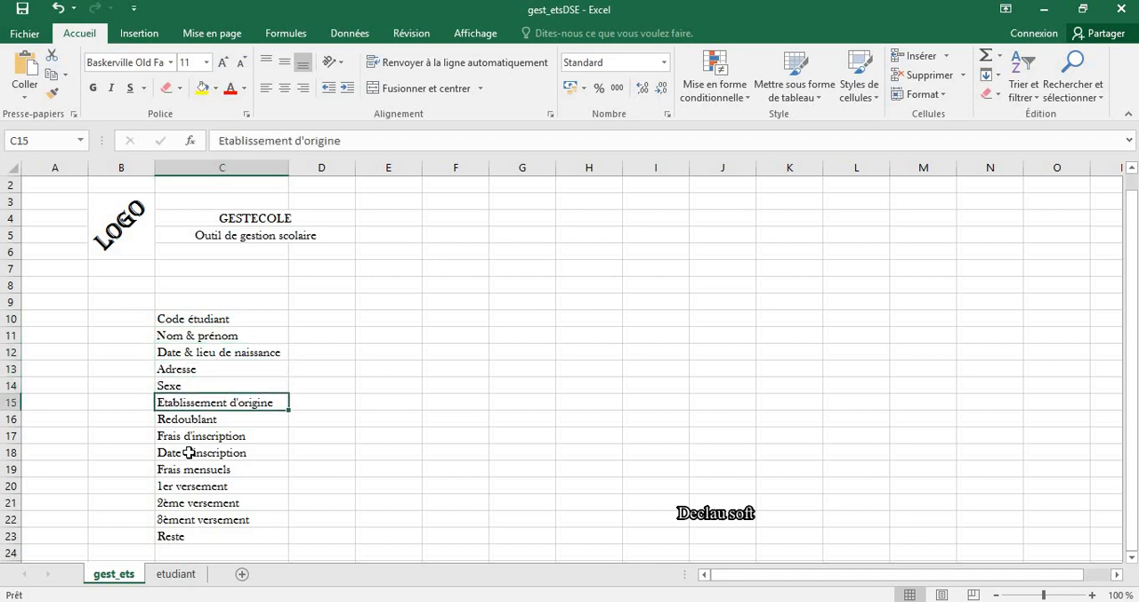
key("Down")
key("Down")
key("Down")
key("Down")
key("Down")
key("Down")
key("Down")
key("Down")
key("Down")
key("Up")
key("Up")
key("Up")
key("Up")
key("Up")
key("Up")
key("Up")
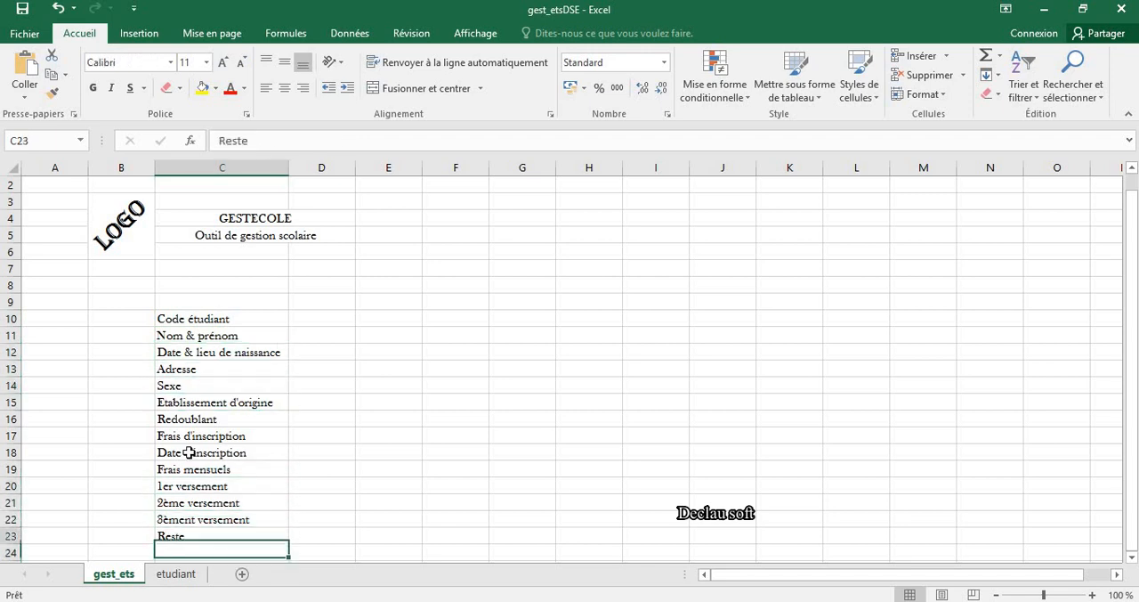
key("Up")
key("Up")
key("Up")
key("Up")
key("Up")
key("Up")
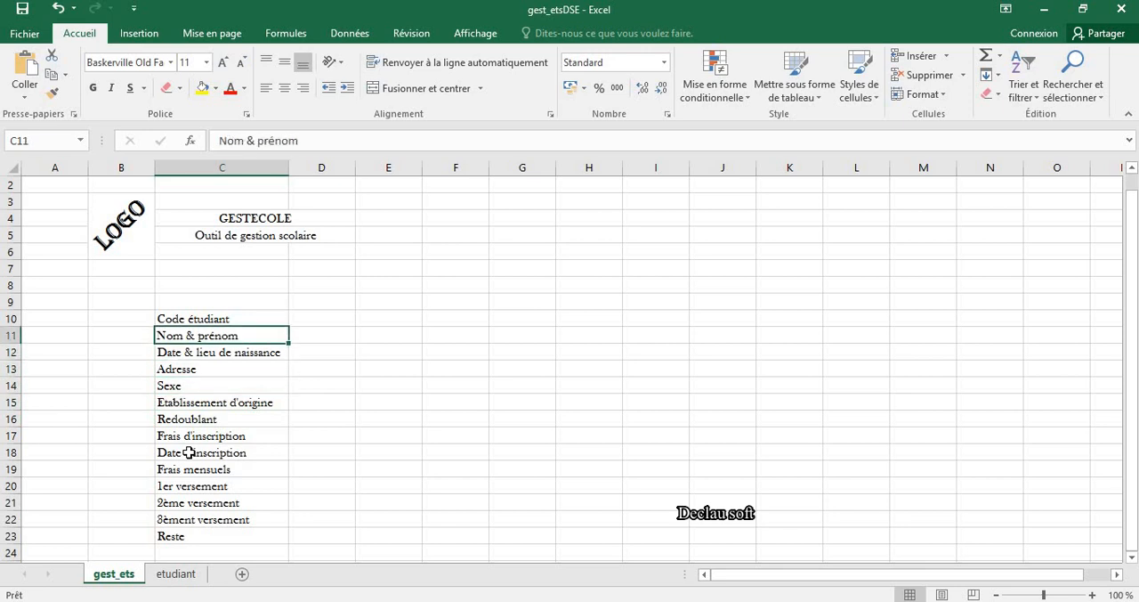
key("Down")
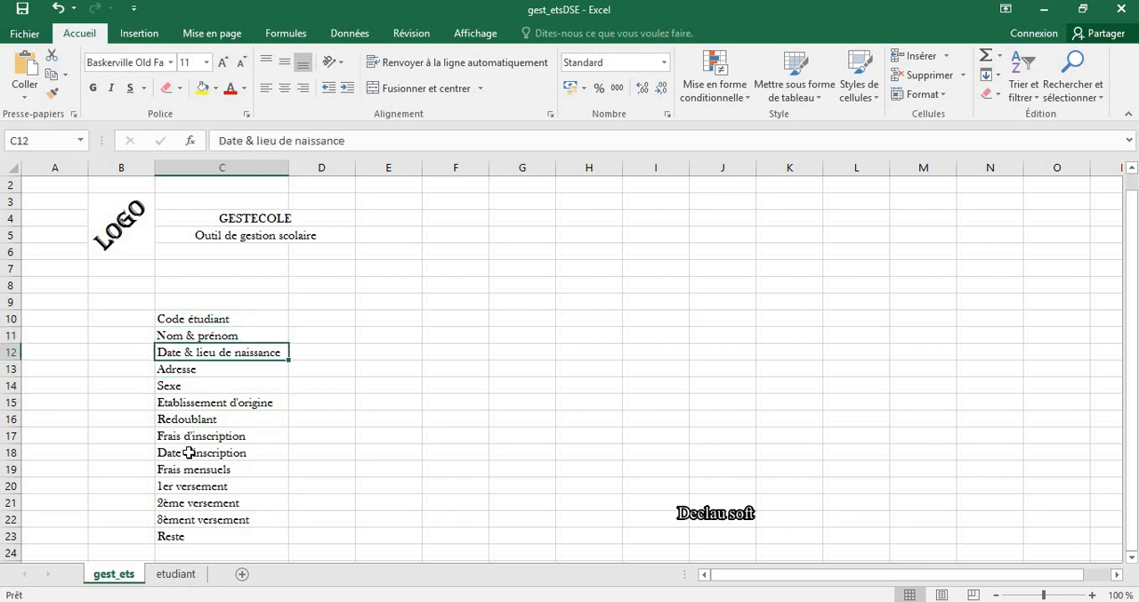
key("Down")
key("Down")
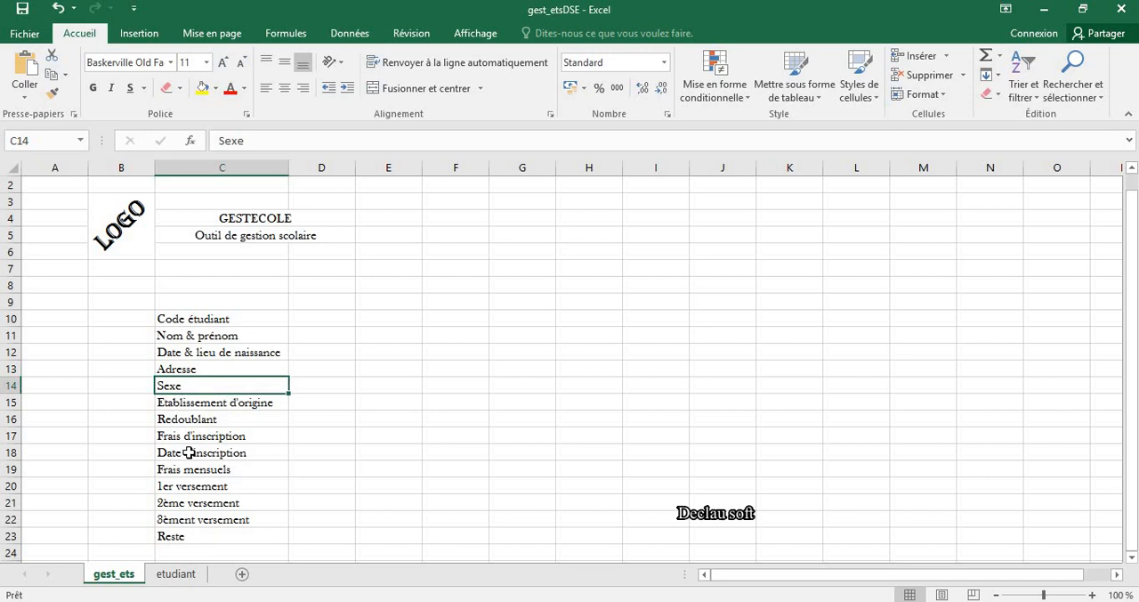
key("Down")
key("Down")
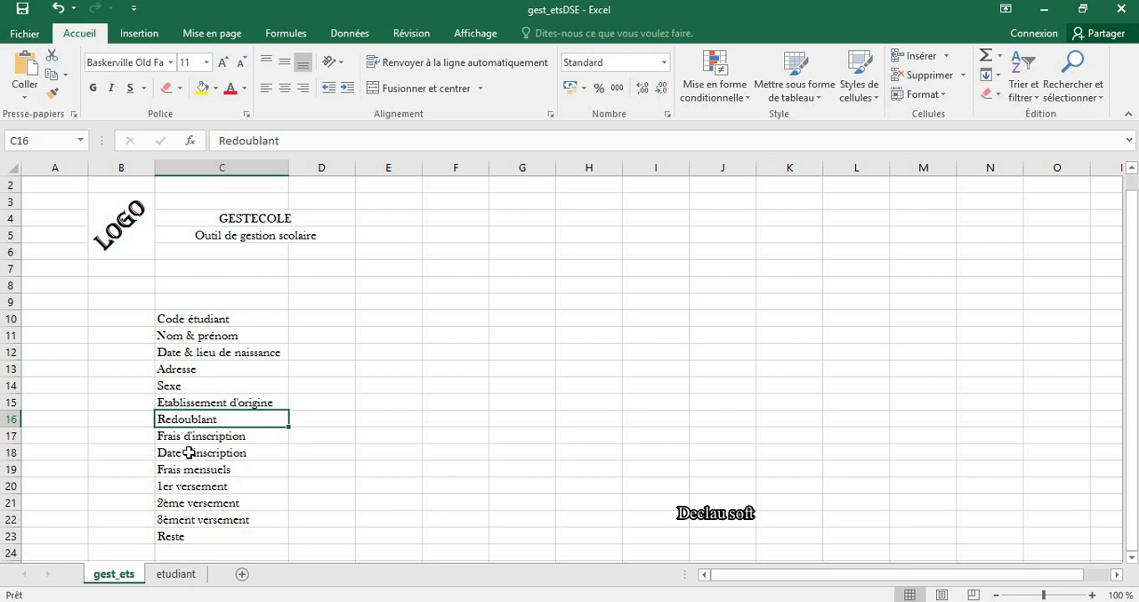
Step: Apply all borders to the student form range C10:D23
left_click_drag(178, 318, 315, 534)
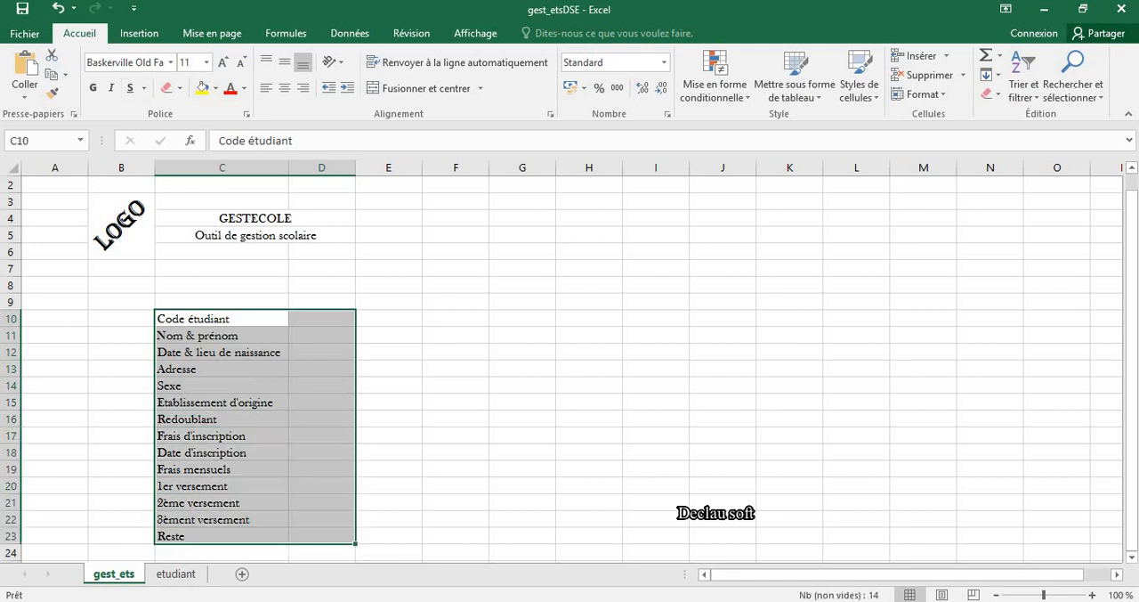
left_click(179, 88)
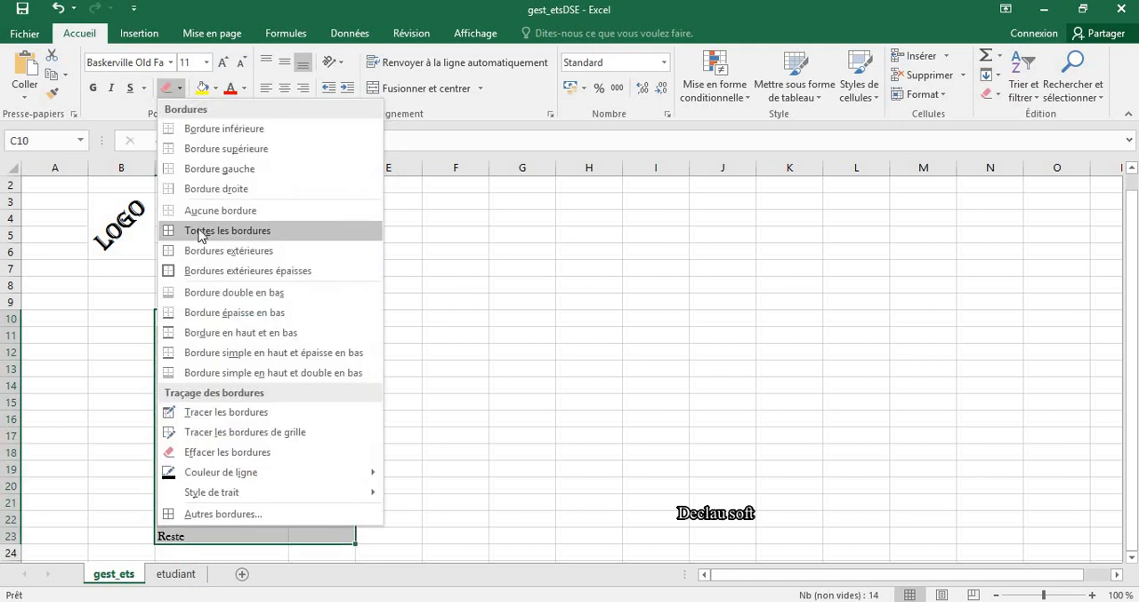
left_click(200, 231)
Step: Add list data validation to the Code étudiant value cell D10, using column A of the etudiant sheet (=etudiant!$A:$A) as source
left_click(320, 317)
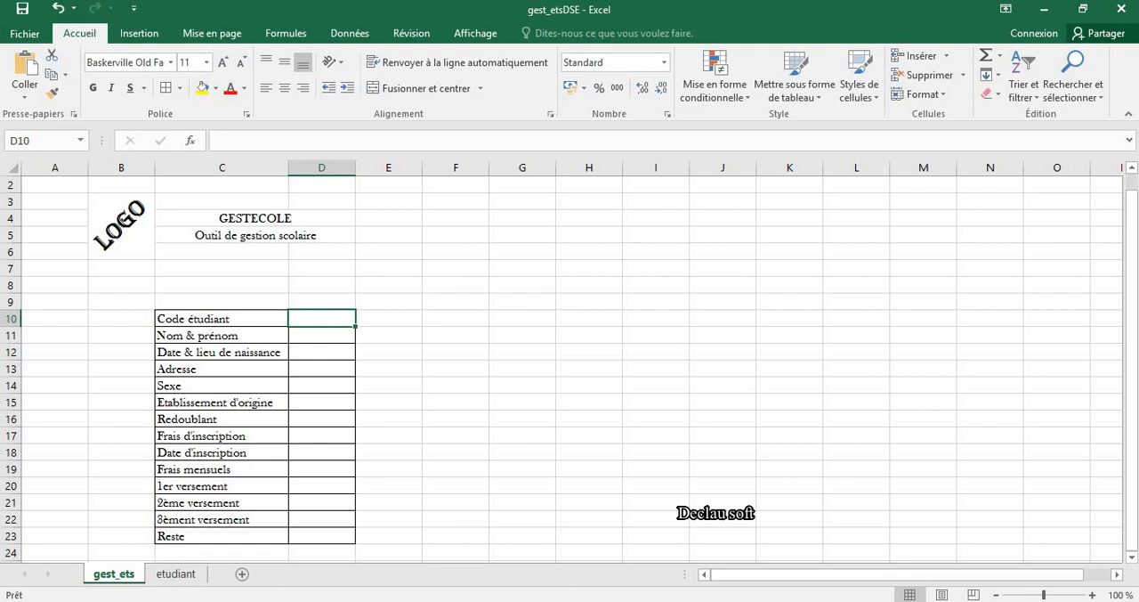
left_click(349, 33)
left_click(700, 95)
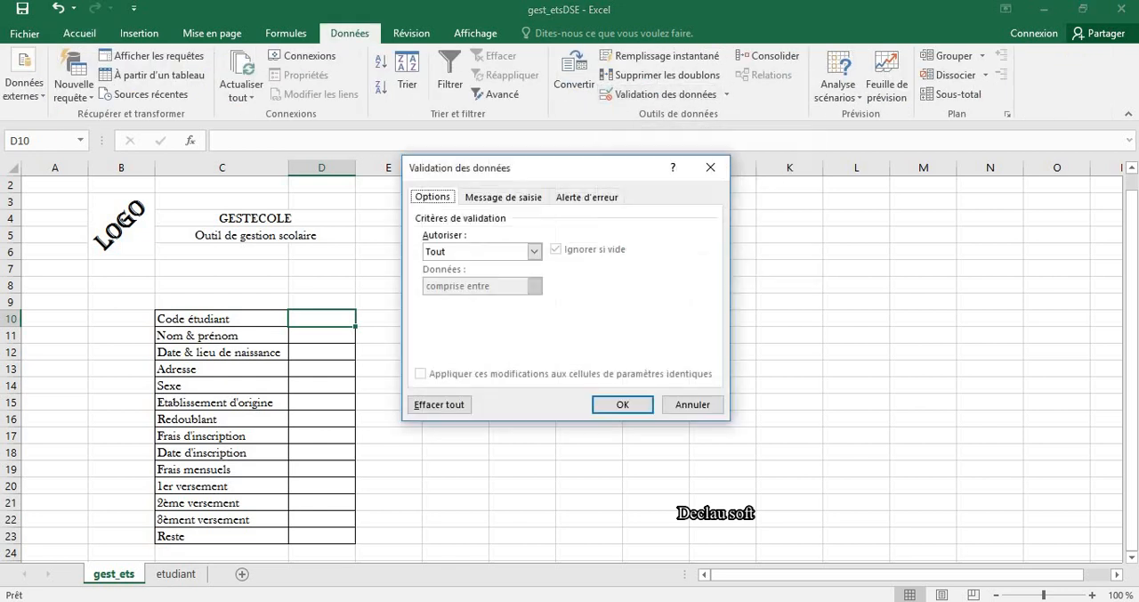
left_click(535, 253)
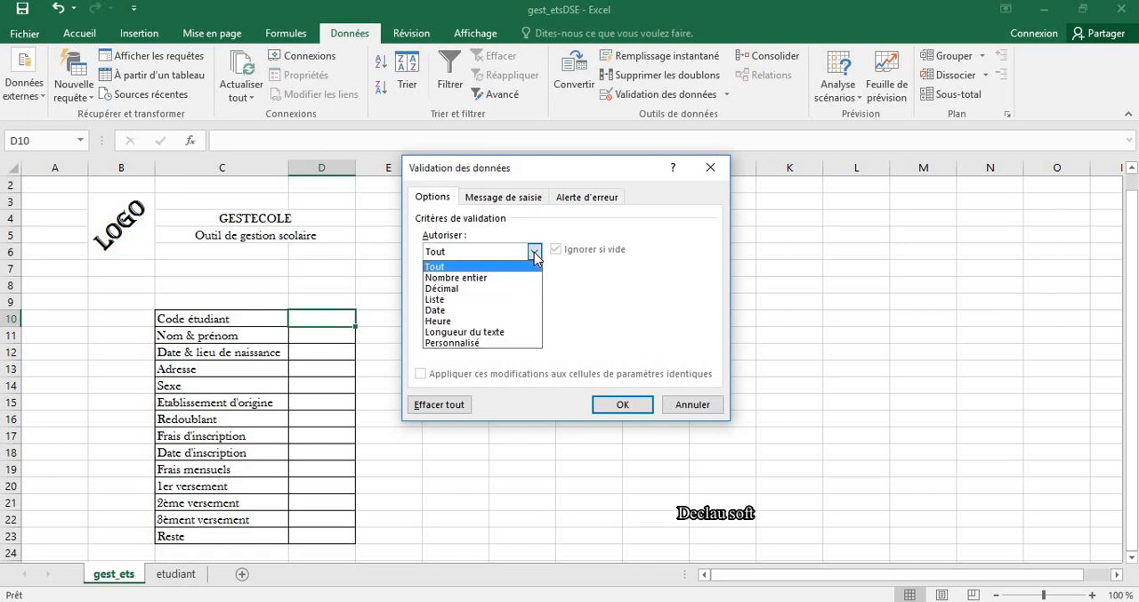
left_click(489, 300)
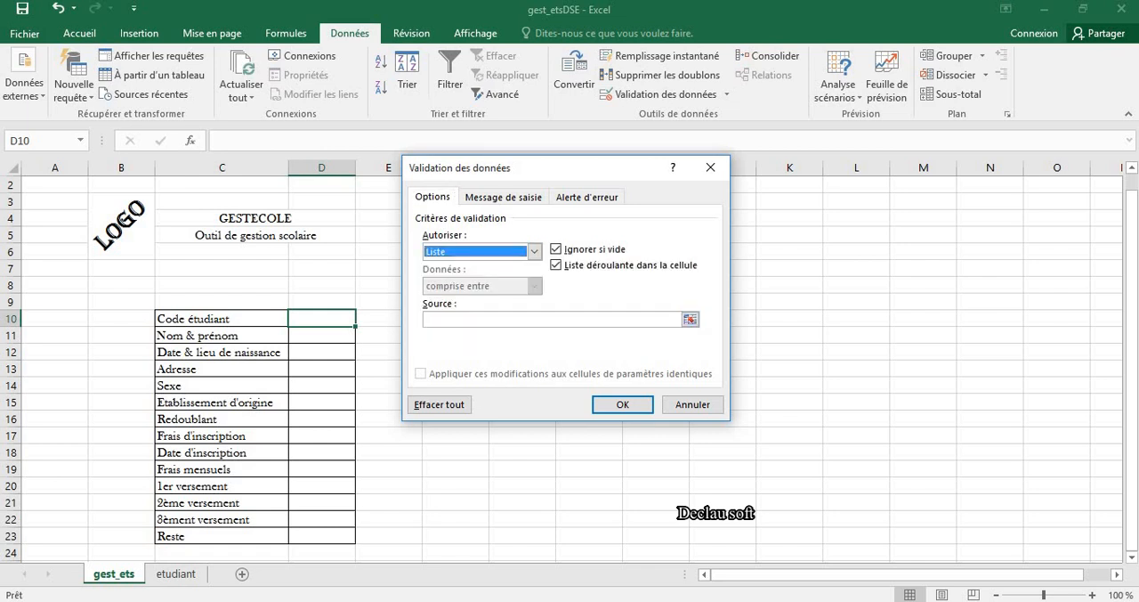
left_click(693, 318)
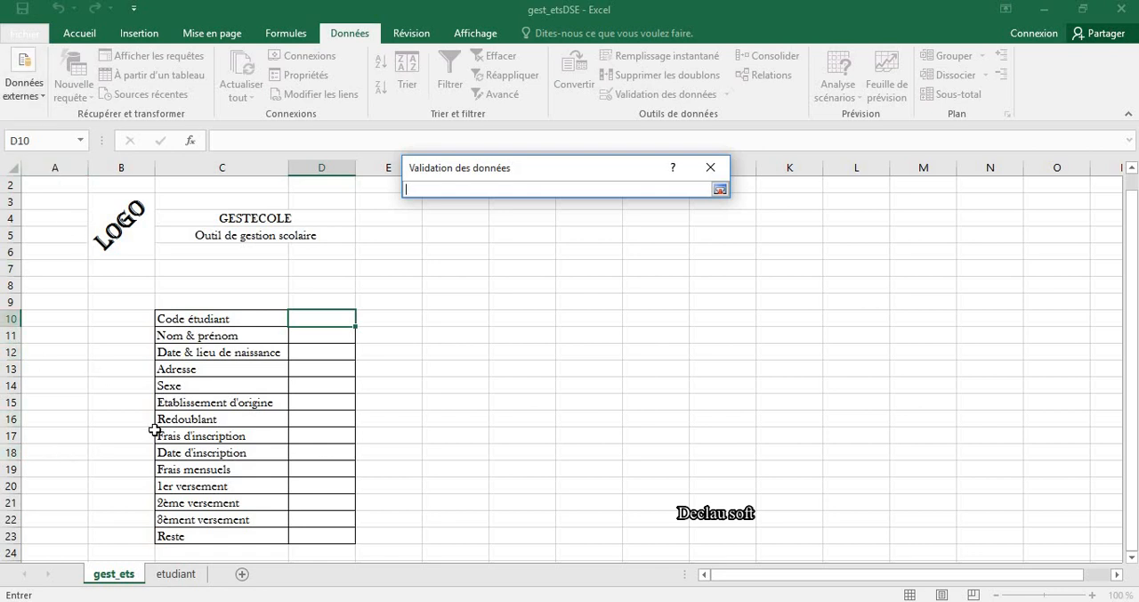
left_click(176, 576)
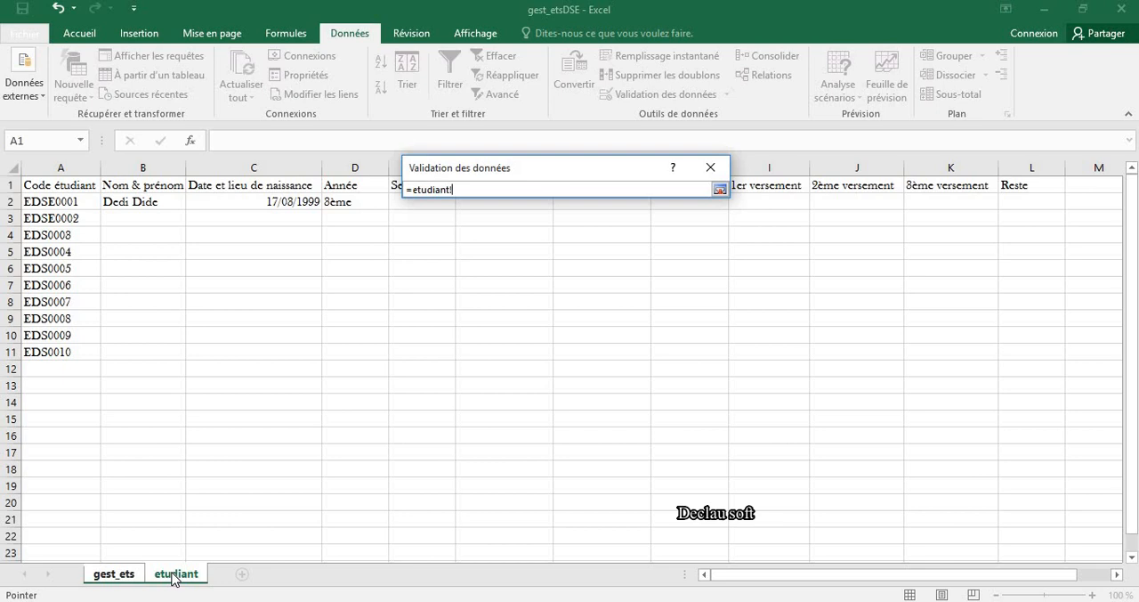
left_click(44, 167)
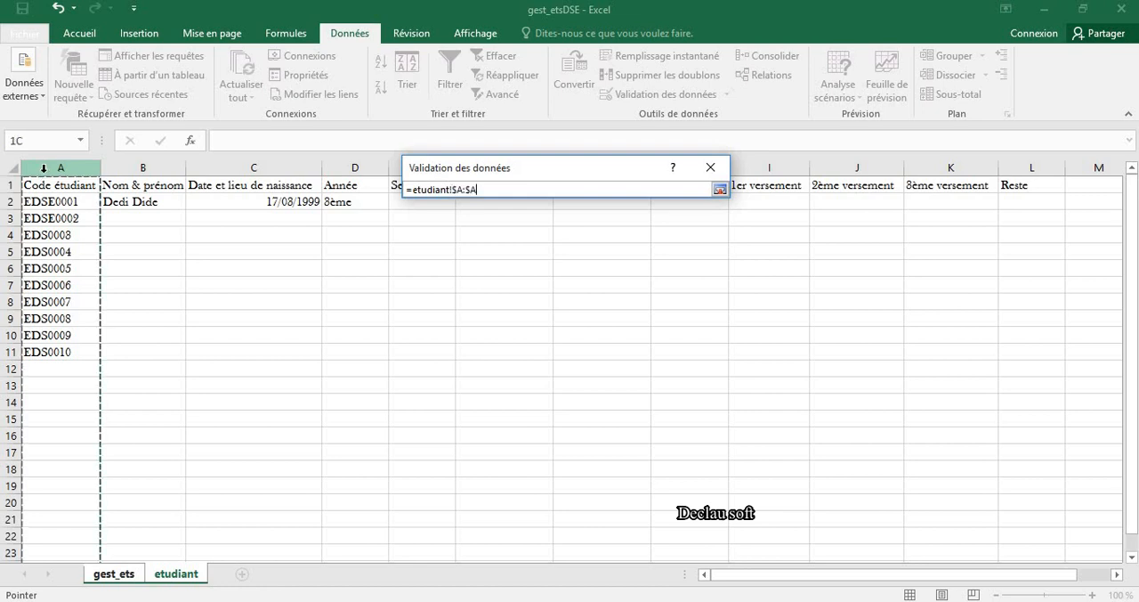
left_click(719, 189)
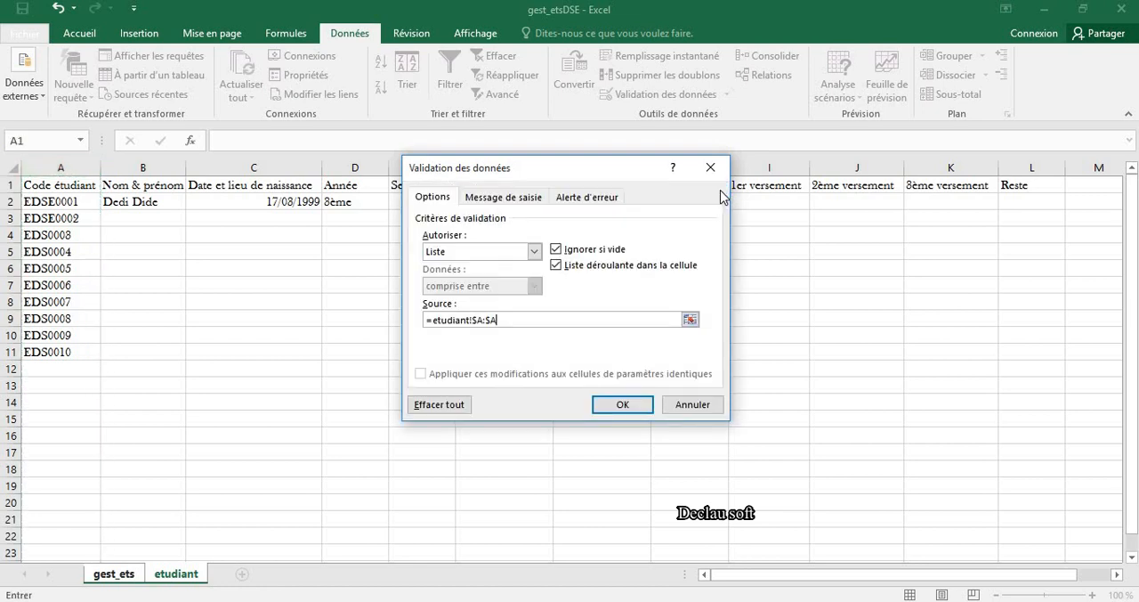
left_click(614, 403)
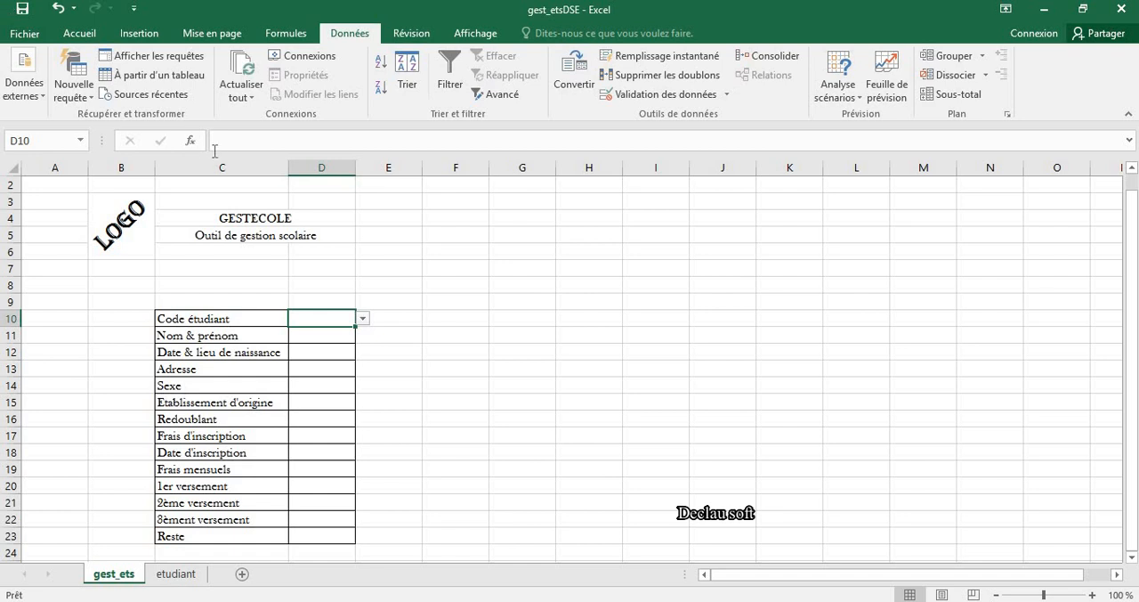
Step: Look through the drop-down list in D10, choose the first student code, and select the Nom & prénom value cell D11
left_click(363, 320)
left_click(363, 336)
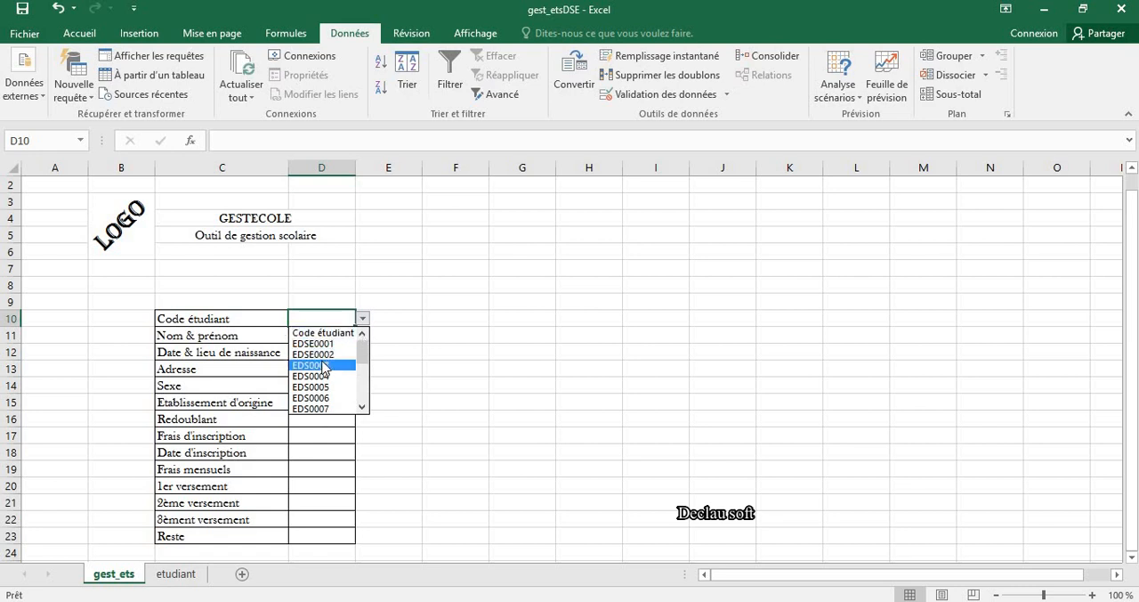
left_click(363, 406)
left_click(363, 406)
left_click(363, 406)
left_click(363, 406)
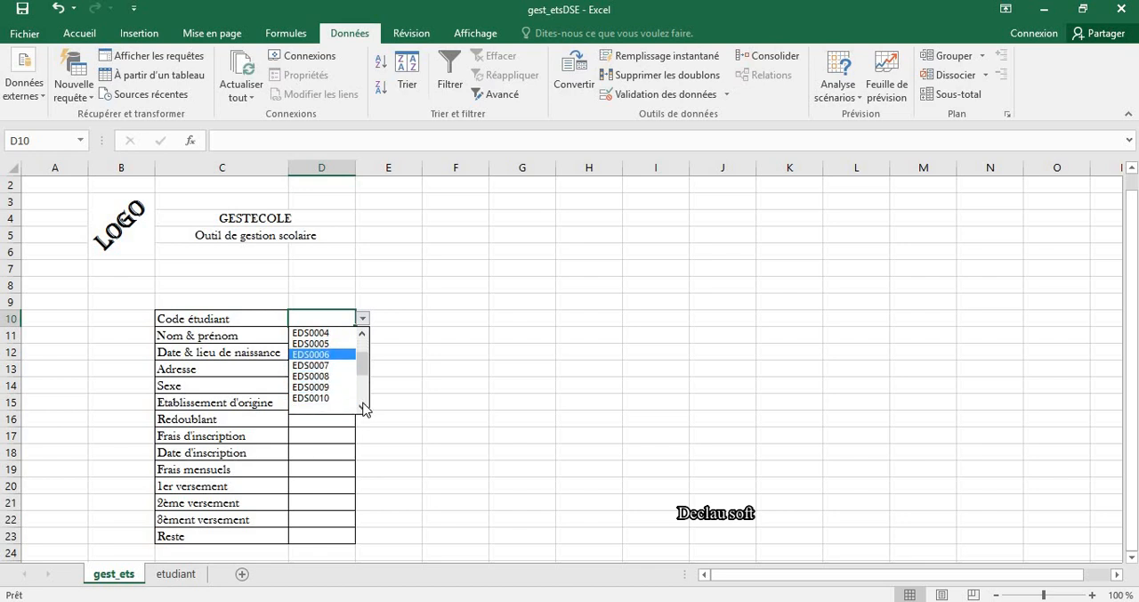
left_click(364, 406)
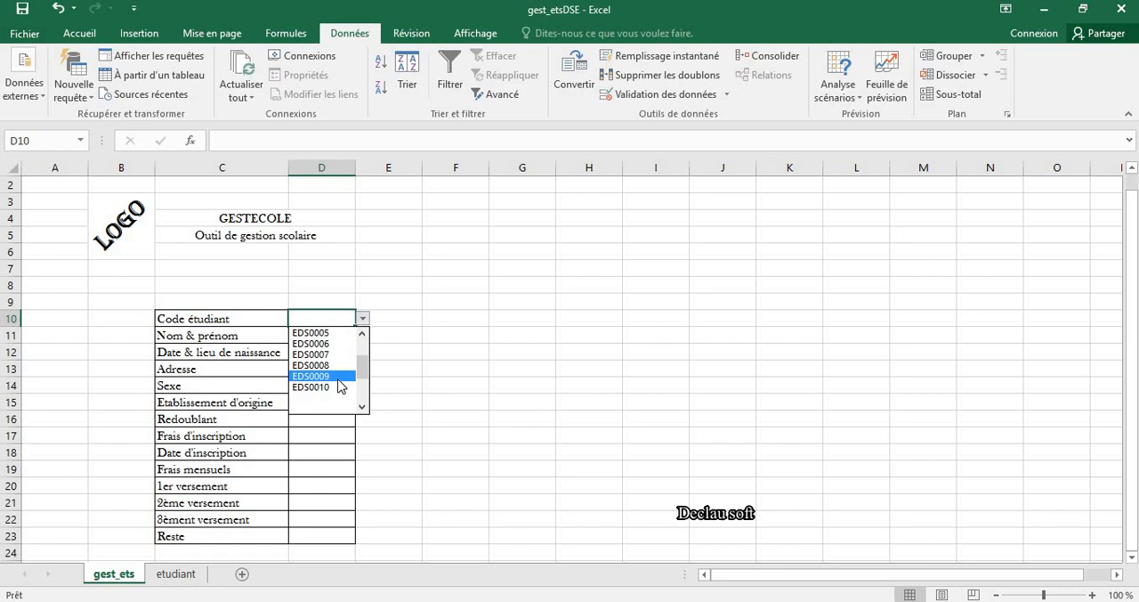
scroll(338, 385, "up", 2)
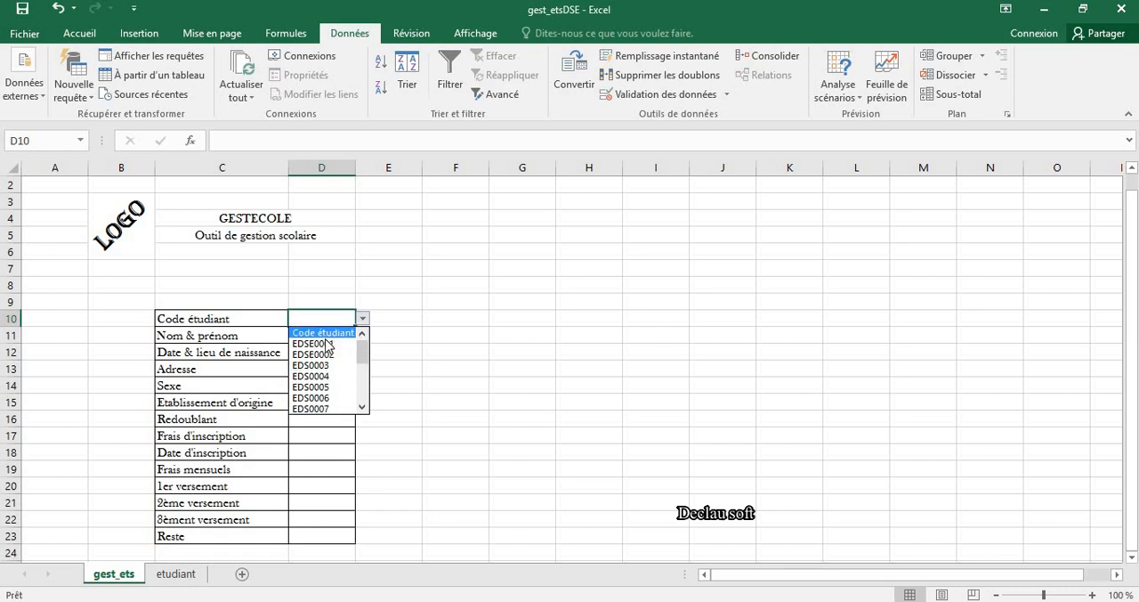
left_click(323, 343)
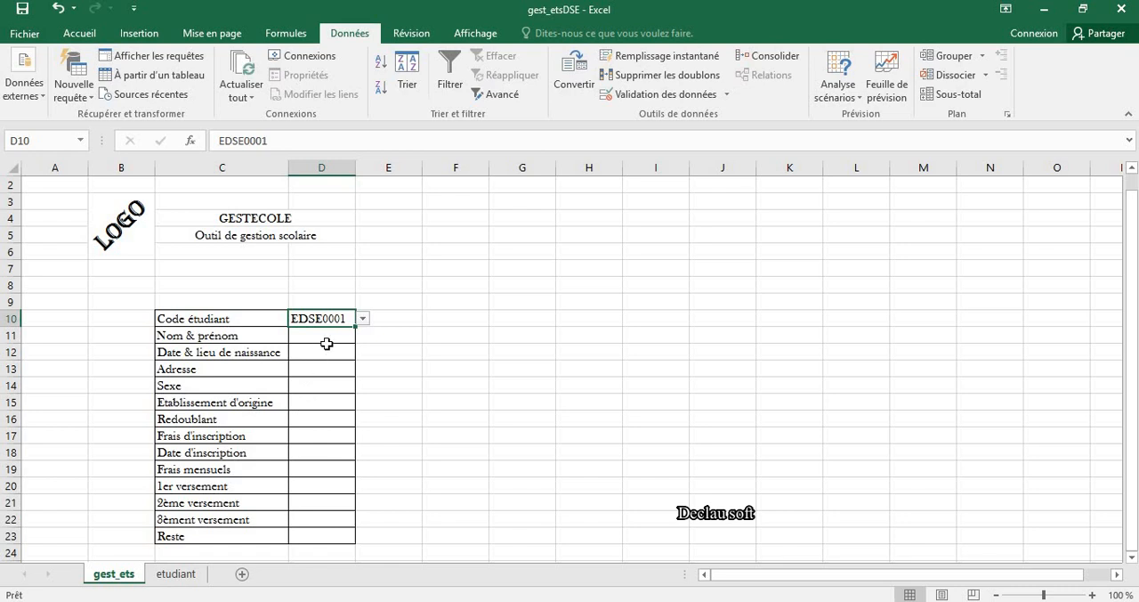
left_click(331, 334)
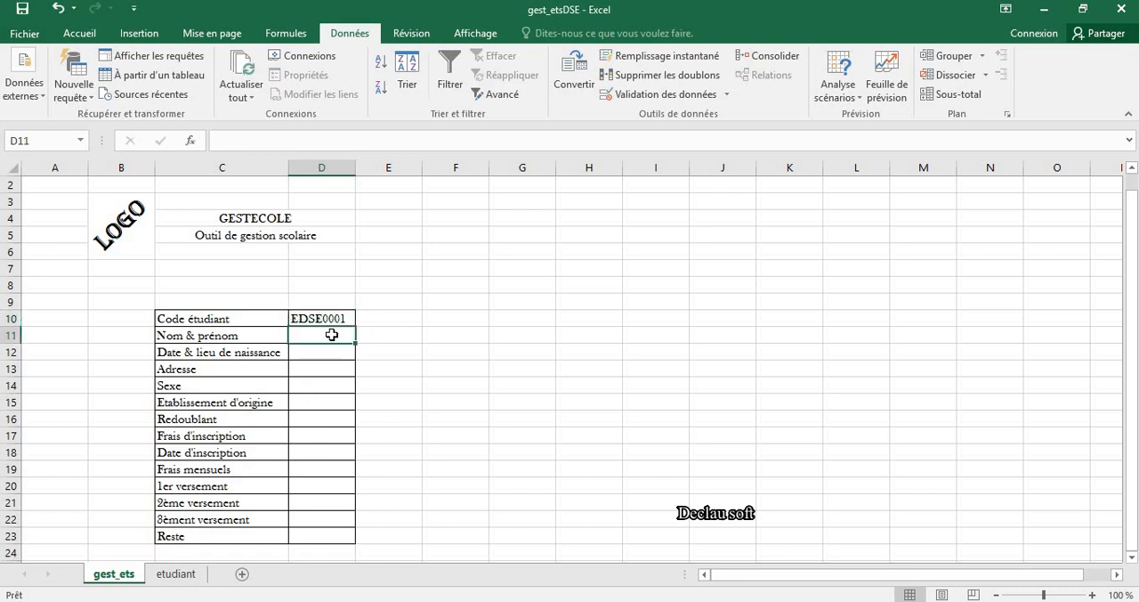